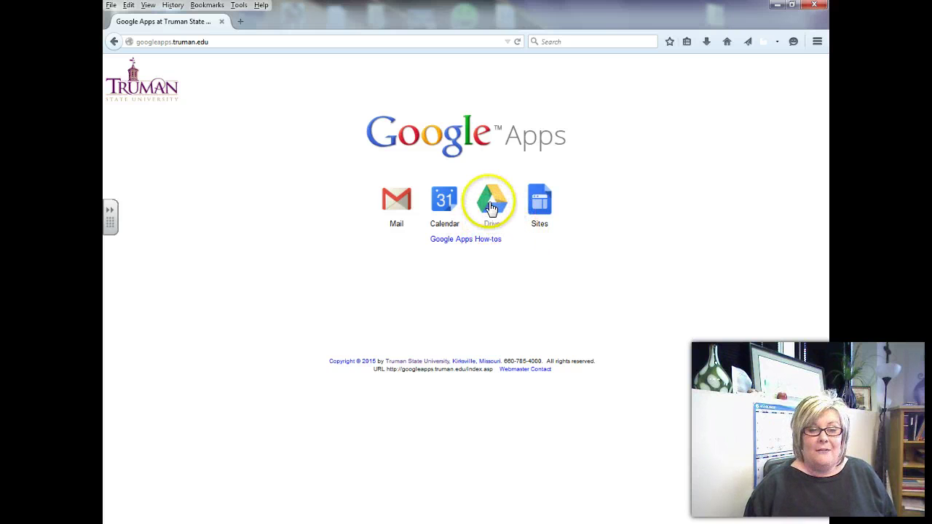
# Open Google Drive, sign in with the university username and account password, and dismiss the offer to remember the password.
pyautogui.click(492, 207)
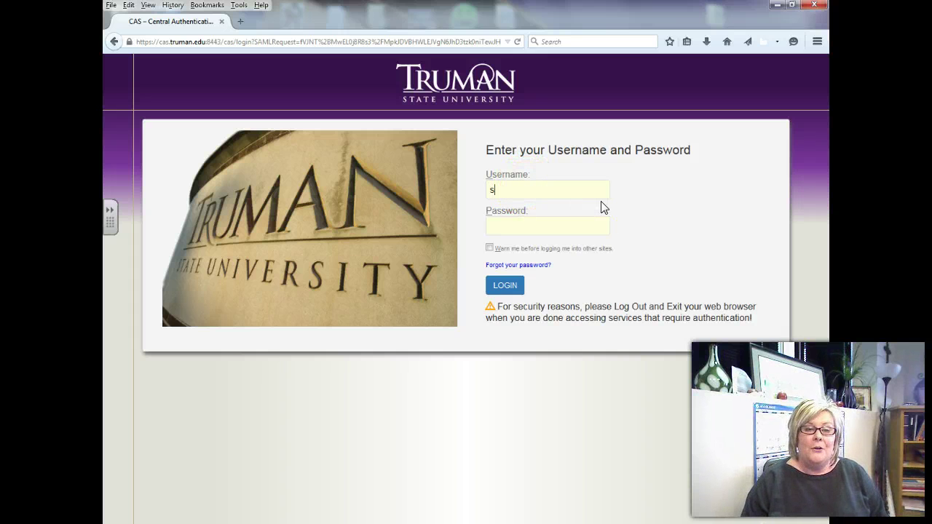
pyautogui.write('as')
pyautogui.press('Tab')
pyautogui.write('•••••••')
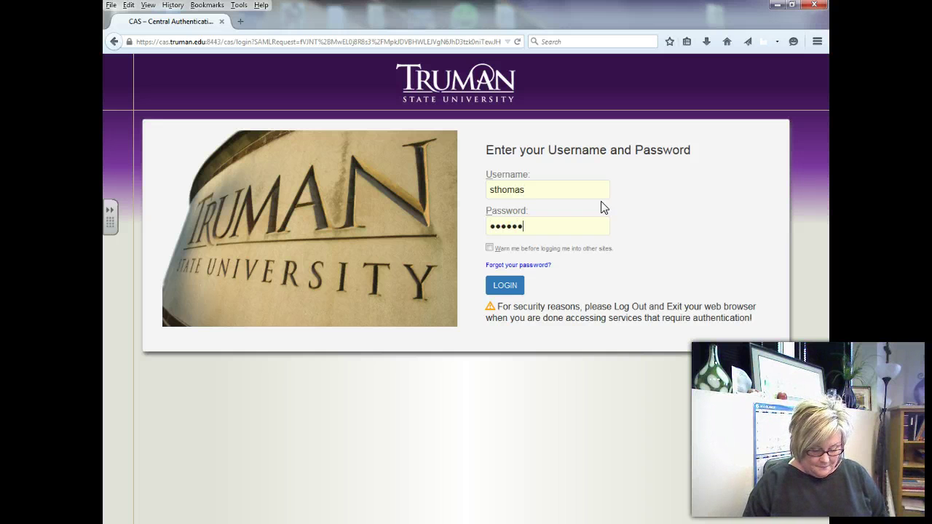
pyautogui.write('••')
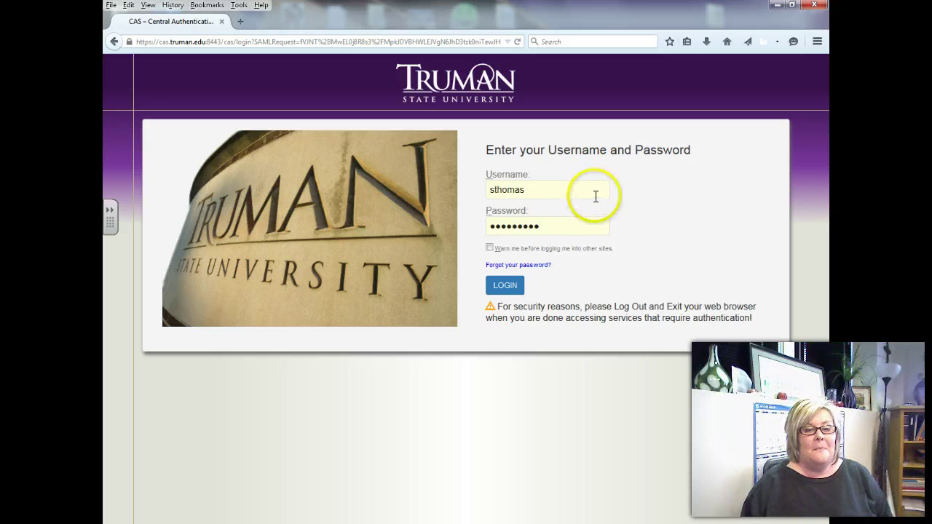
pyautogui.click(509, 287)
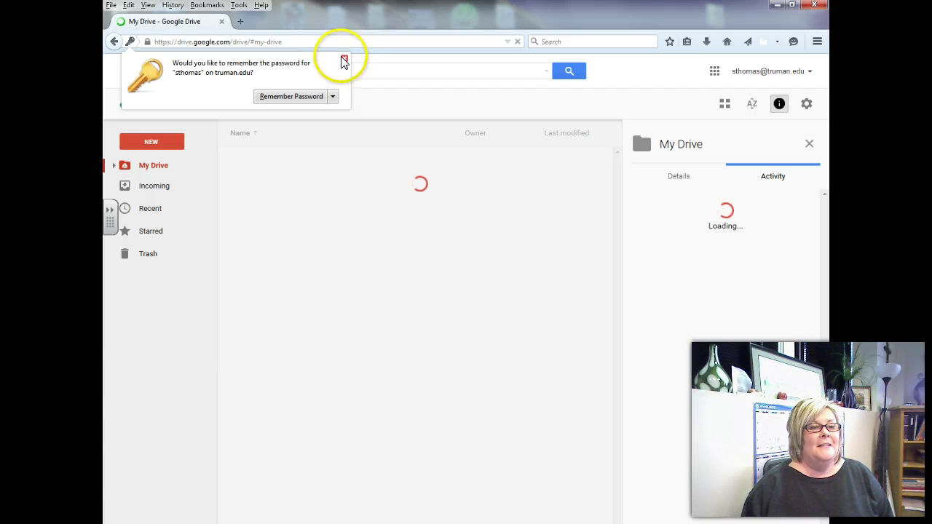
pyautogui.click(343, 61)
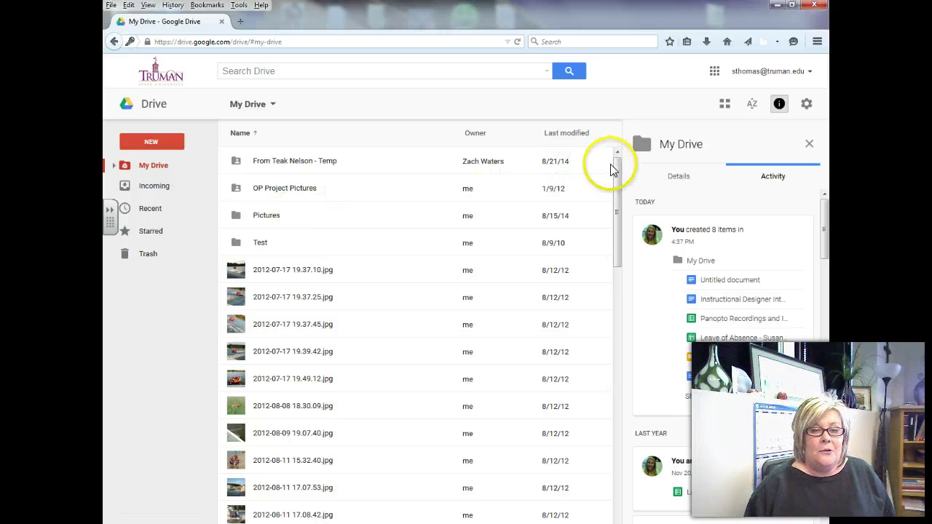
# Look through the files in My Drive and create a new blank Google Docs document.
pyautogui.moveTo(614, 169); pyautogui.dragTo(619, 202)
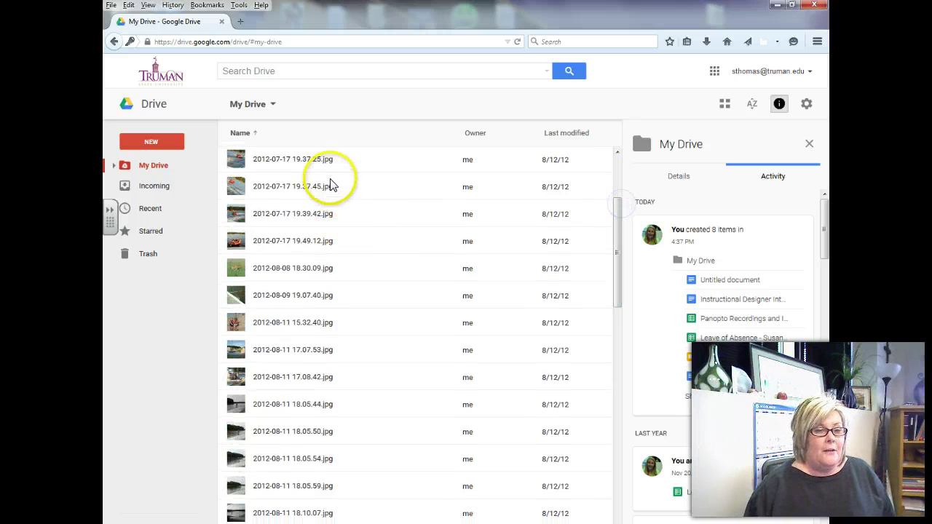
pyautogui.moveTo(616, 235); pyautogui.dragTo(618, 327)
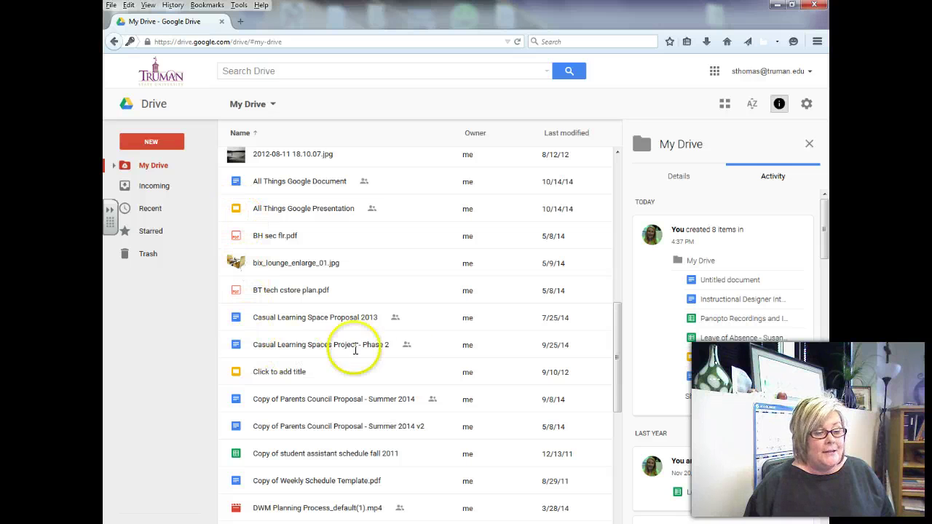
pyautogui.moveTo(614, 323); pyautogui.dragTo(618, 391)
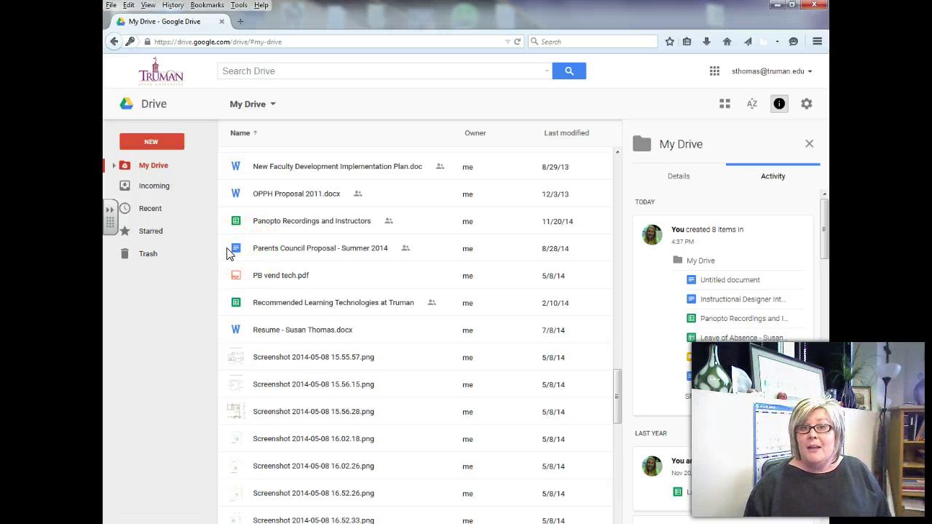
pyautogui.click(148, 129)
pyautogui.click(149, 143)
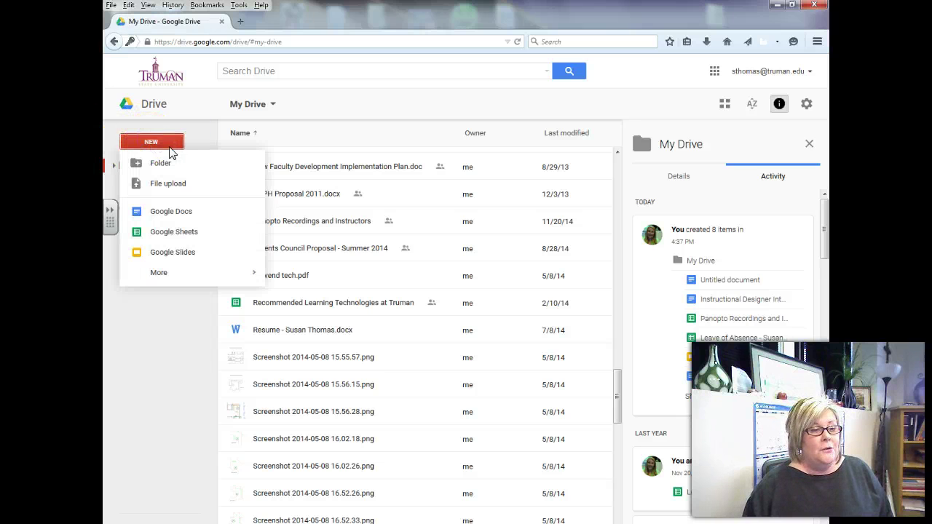
pyautogui.click(173, 211)
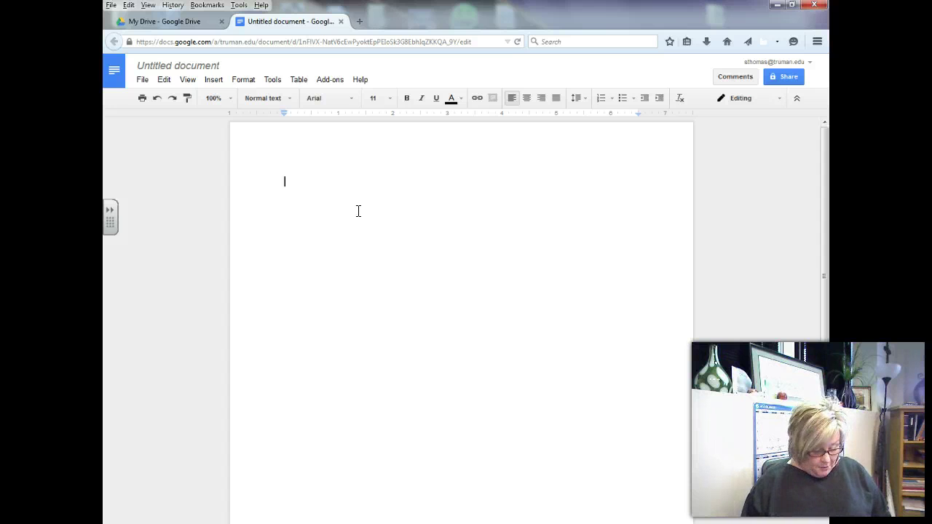
# Rename the untitled document as "My New Document".
pyautogui.click(162, 64)
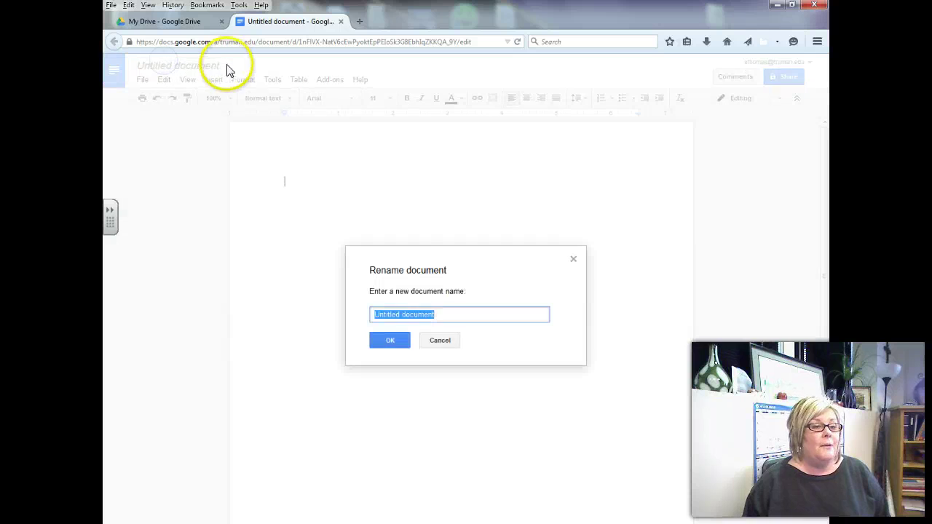
pyautogui.write('M')
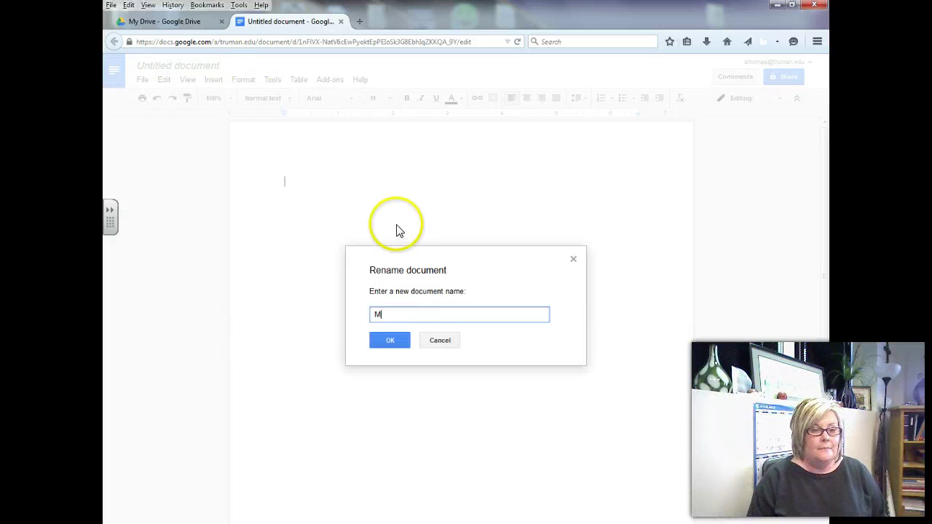
pyautogui.write('y New Document')
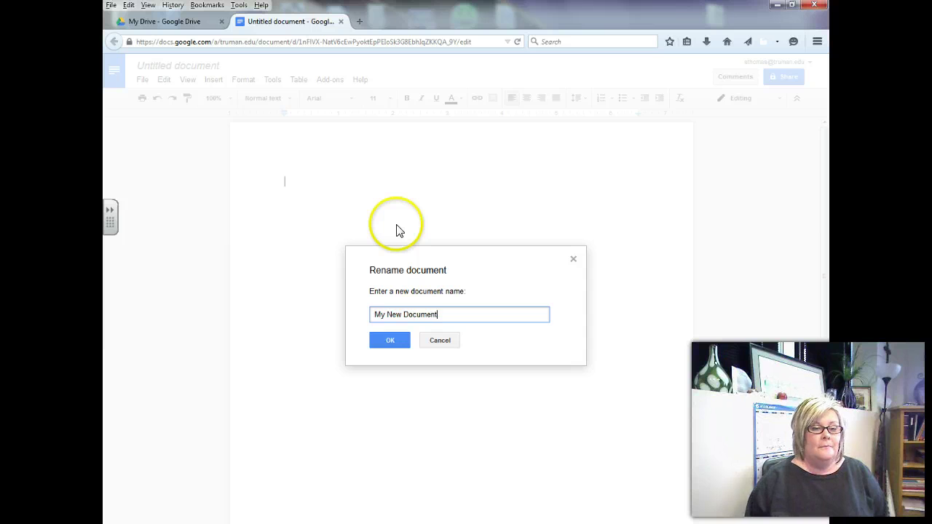
pyautogui.click(387, 341)
# Write "Hello," on the first line of the document and "This is my new document." on the line below.
pyautogui.click(303, 181)
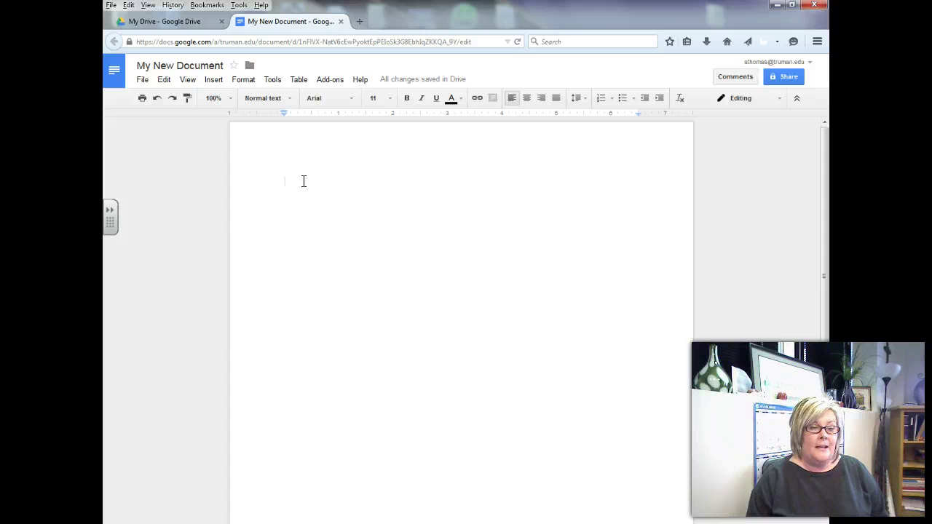
pyautogui.write('Hello')
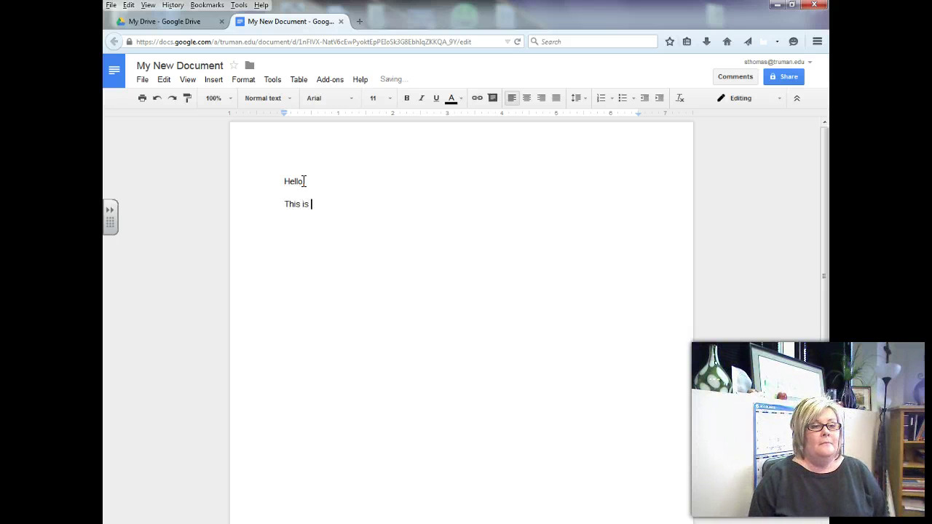
pyautogui.write('cument.')
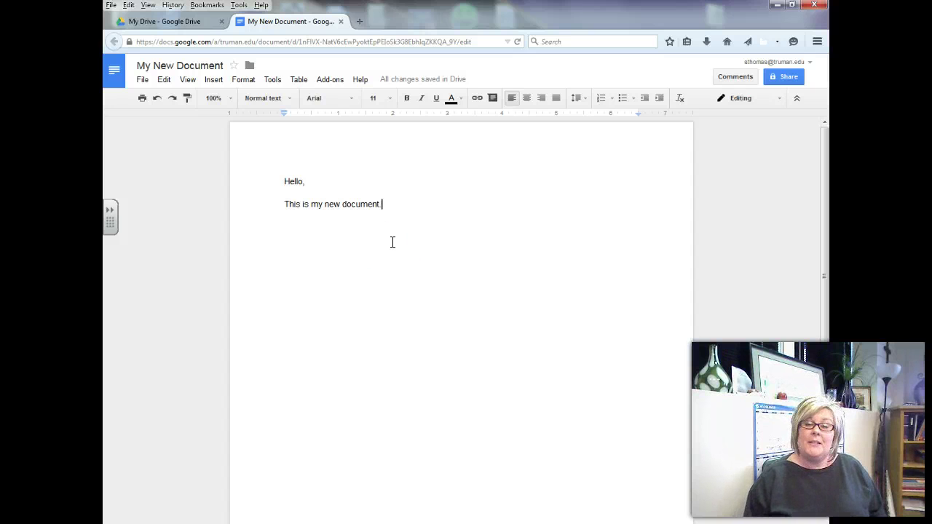
# Start sharing the document, add a colleague from the suggested contacts, and give them the "Can edit" permission.
pyautogui.click(789, 78)
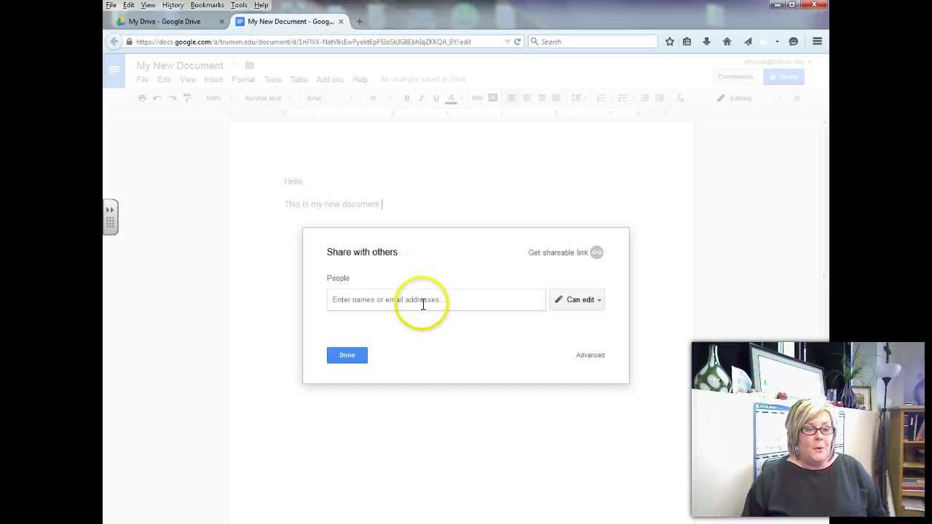
pyautogui.click(379, 300)
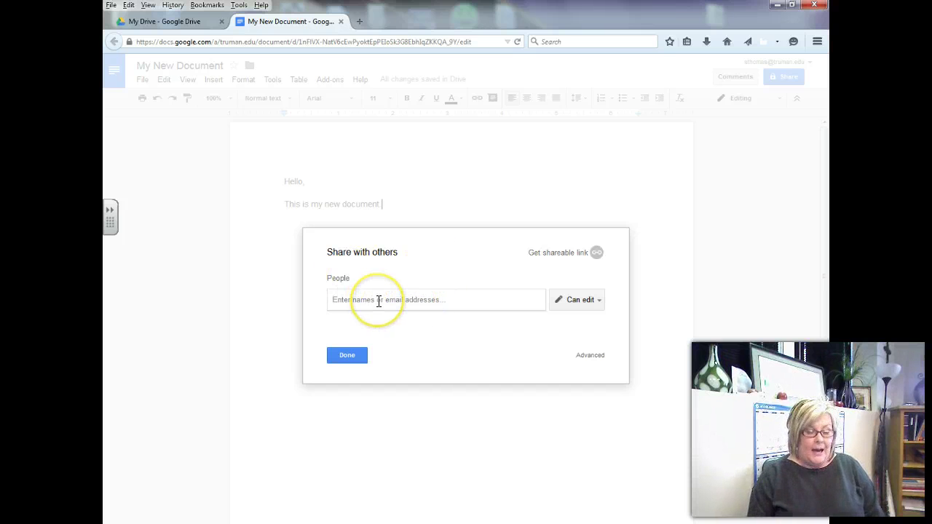
pyautogui.write('di')
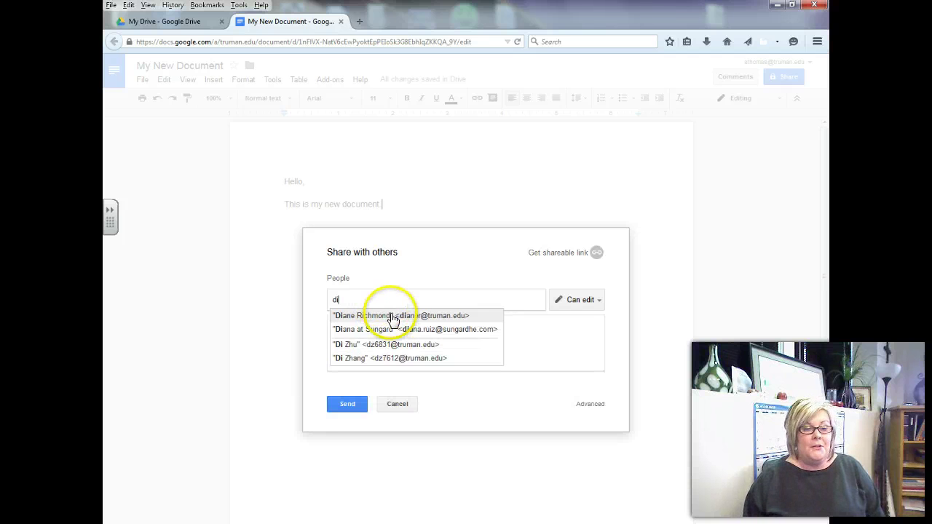
pyautogui.click(390, 316)
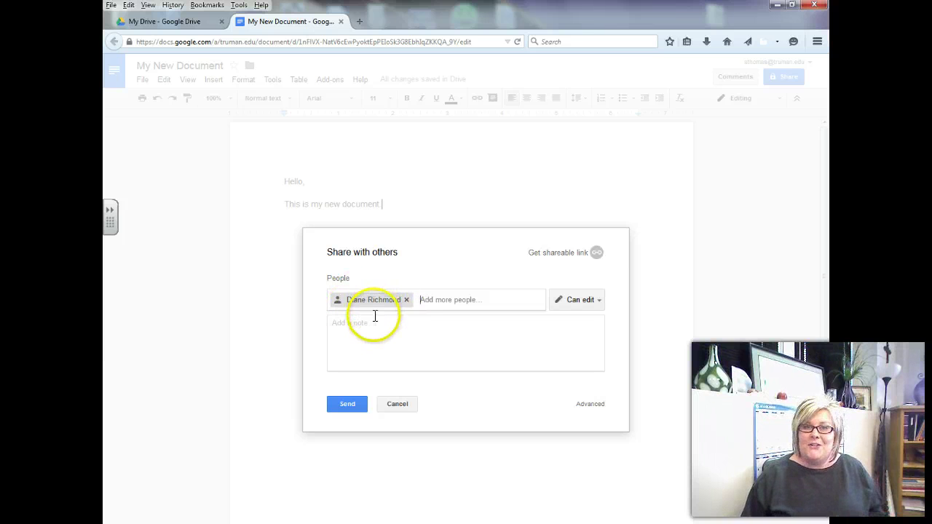
pyautogui.click(597, 301)
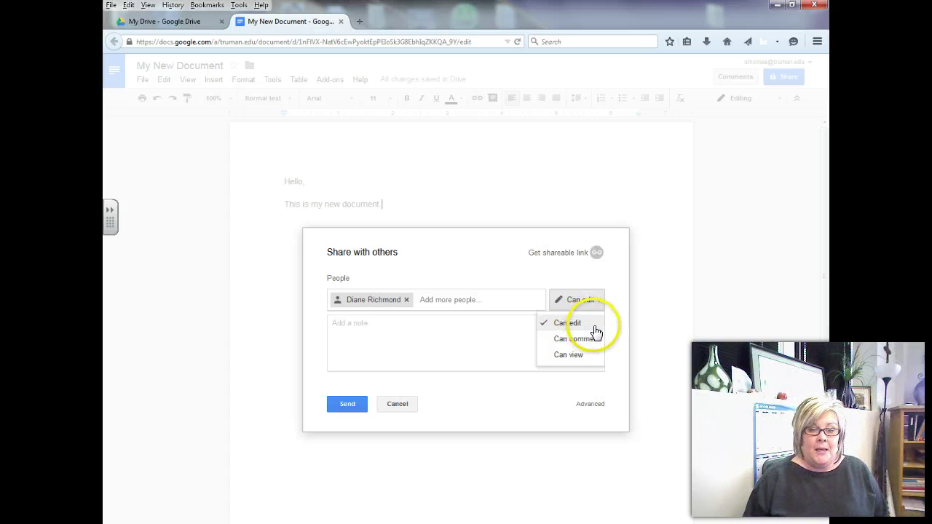
pyautogui.click(596, 332)
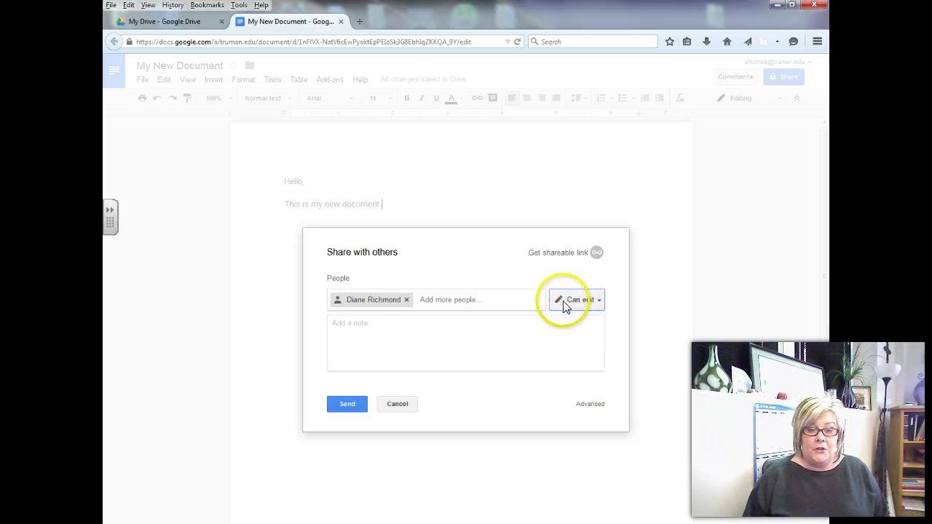
# Add a note greeting the recipient, reading "Please help me edit this document and prepare it for presentation.", signed with the sender's name, and send the invitation.
pyautogui.click(476, 331)
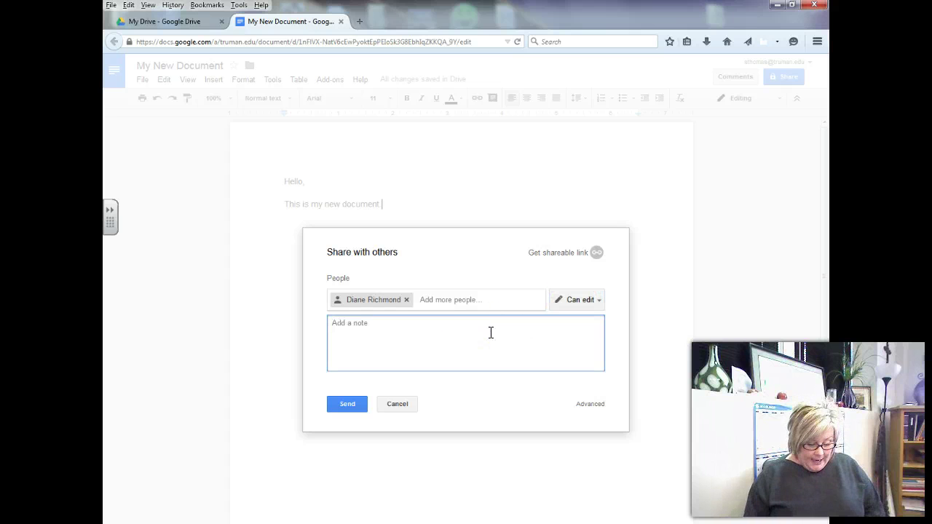
pyautogui.write('Hi Diane,')
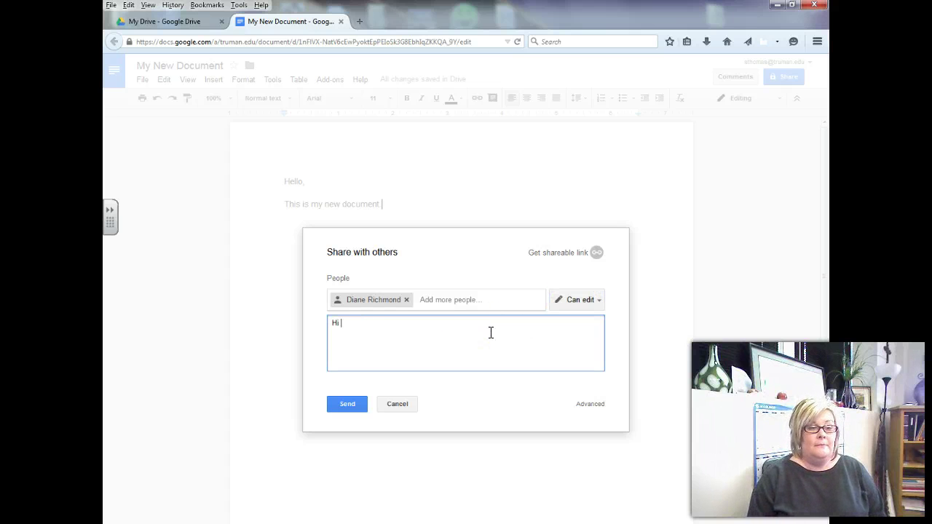
pyautogui.press('Return')
pyautogui.write('Please help me edit this document and prepare it for pre')
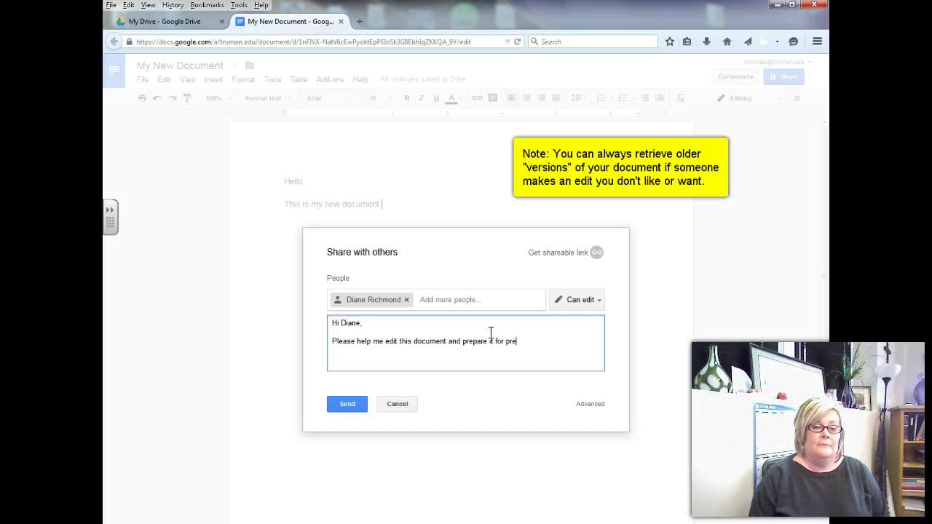
pyautogui.write('sentation.')
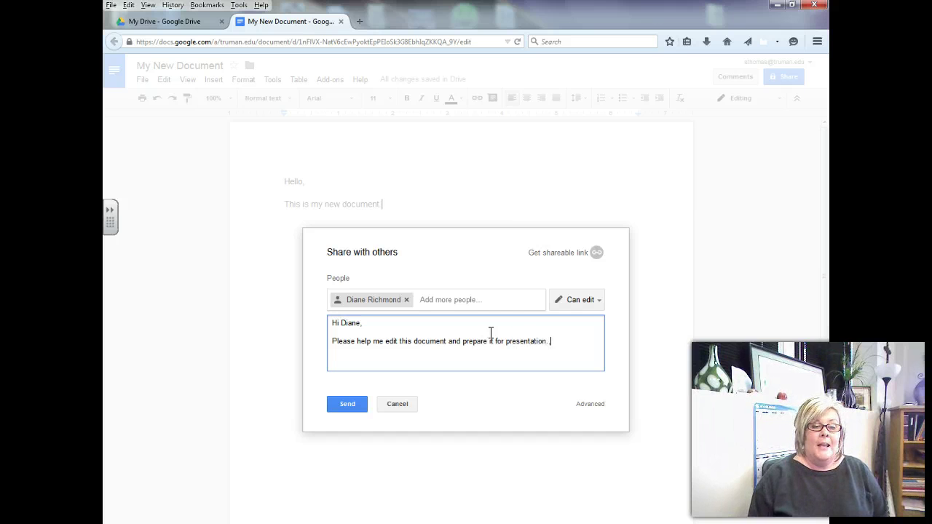
pyautogui.press('BackSpace')
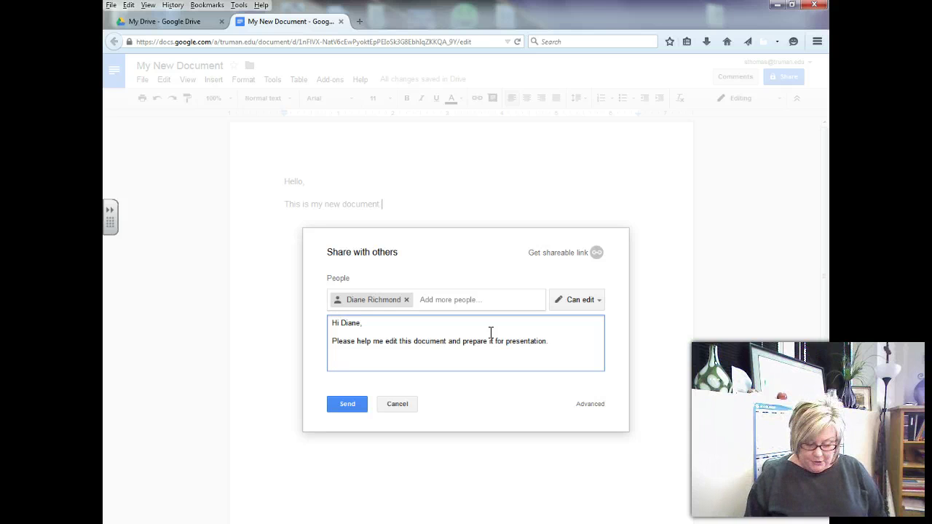
pyautogui.press('Return')
pyautogui.write('-Susan')
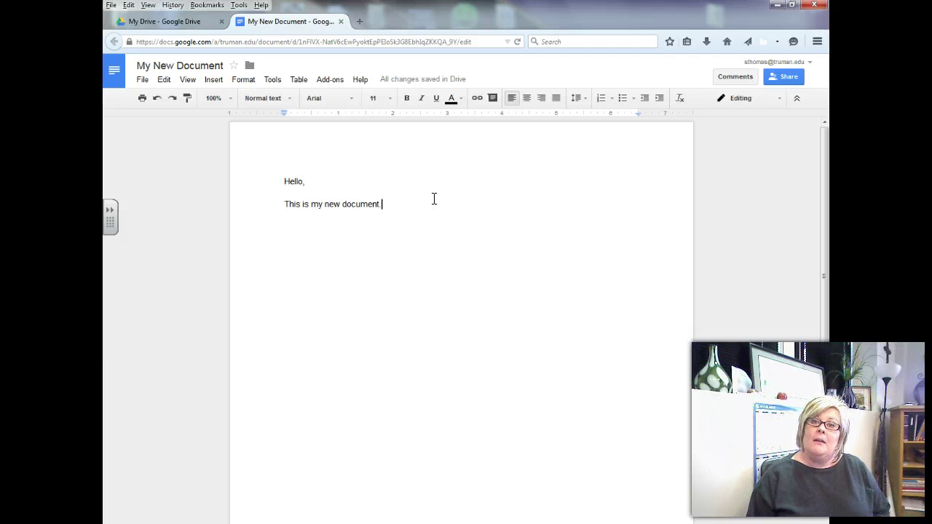
pyautogui.write('.')
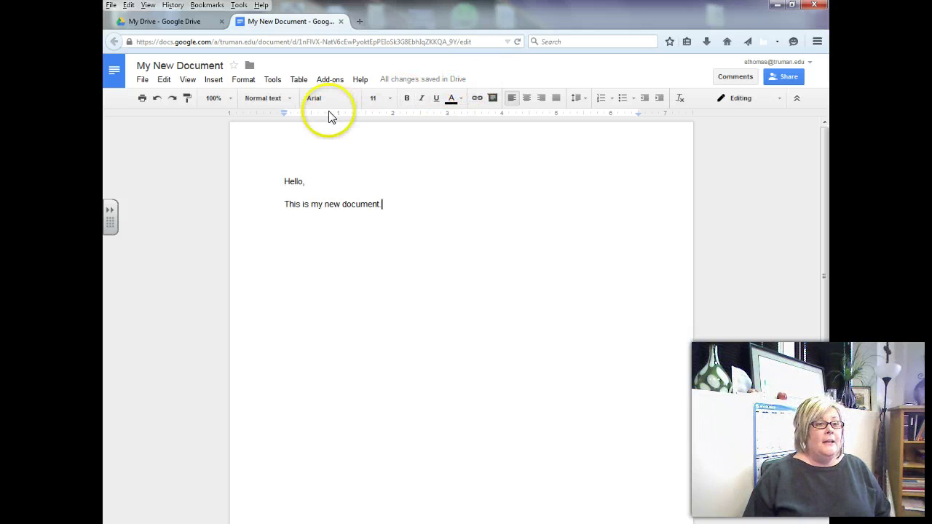
# Leave the document for the Docs home list and open Google Drive from there.
pyautogui.click(112, 73)
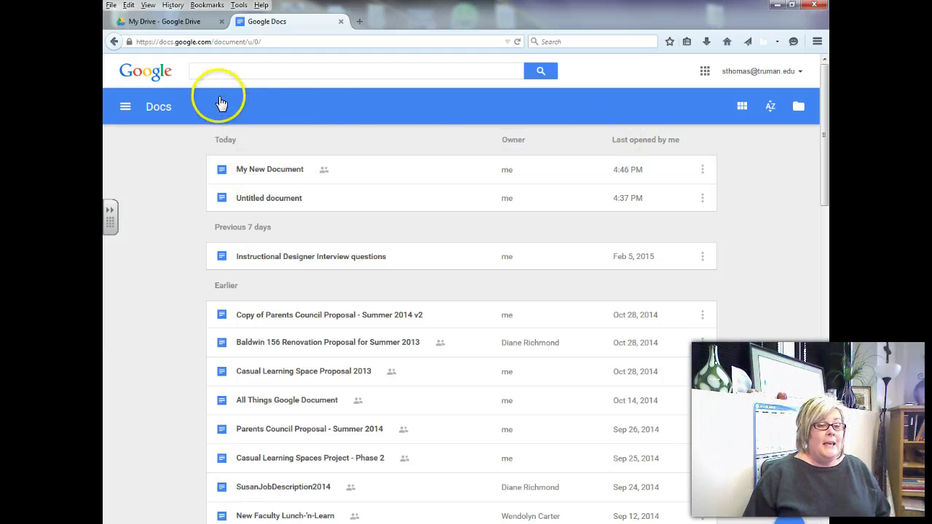
pyautogui.click(124, 109)
pyautogui.click(150, 146)
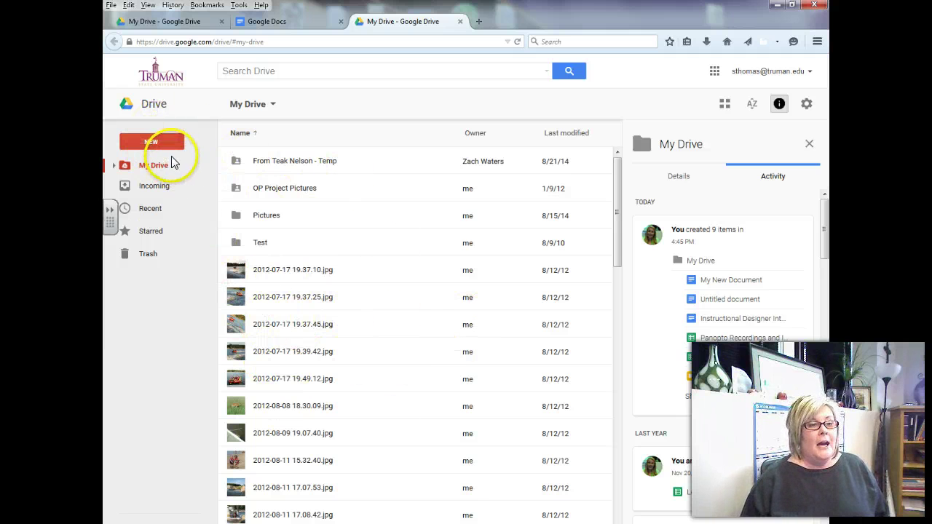
# Upload the Word file Classroom_Equipments_midtech_1desktop.doc from the computer's Desktop to My Drive.
pyautogui.click(150, 142)
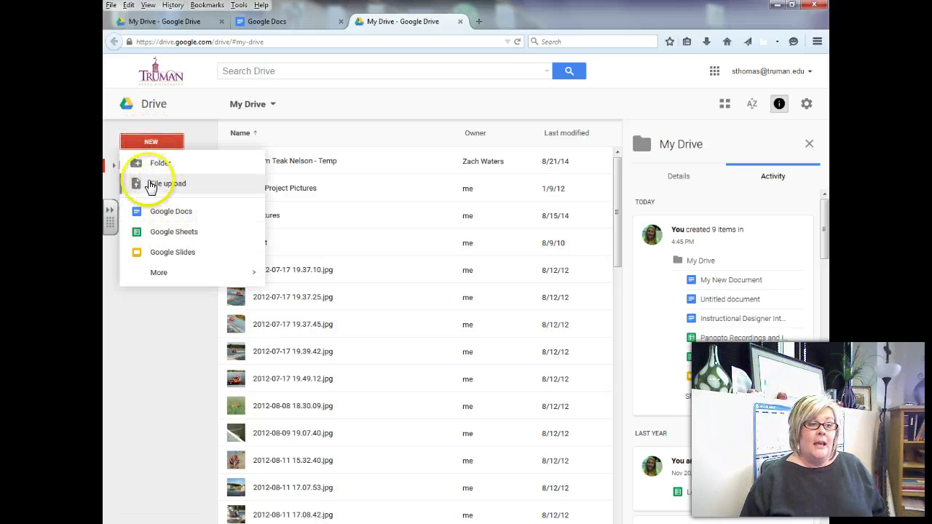
pyautogui.click(185, 189)
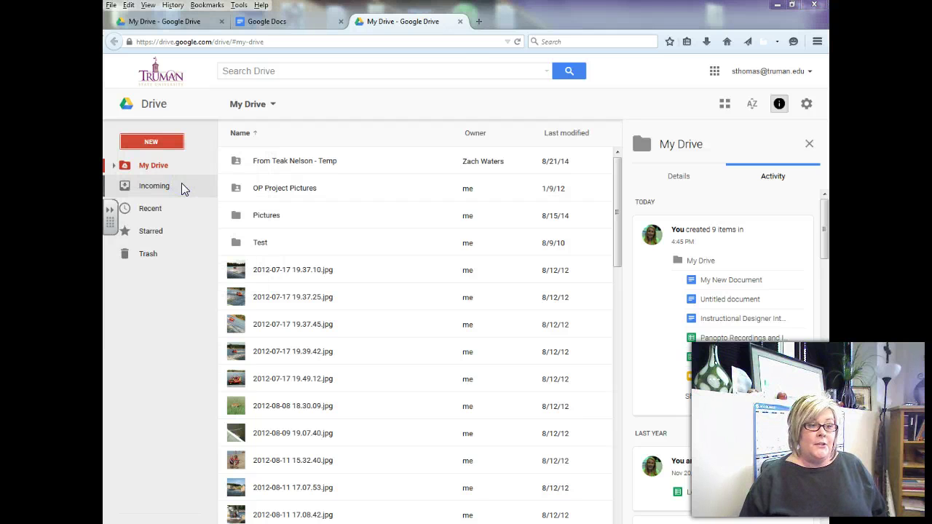
pyautogui.click(265, 169)
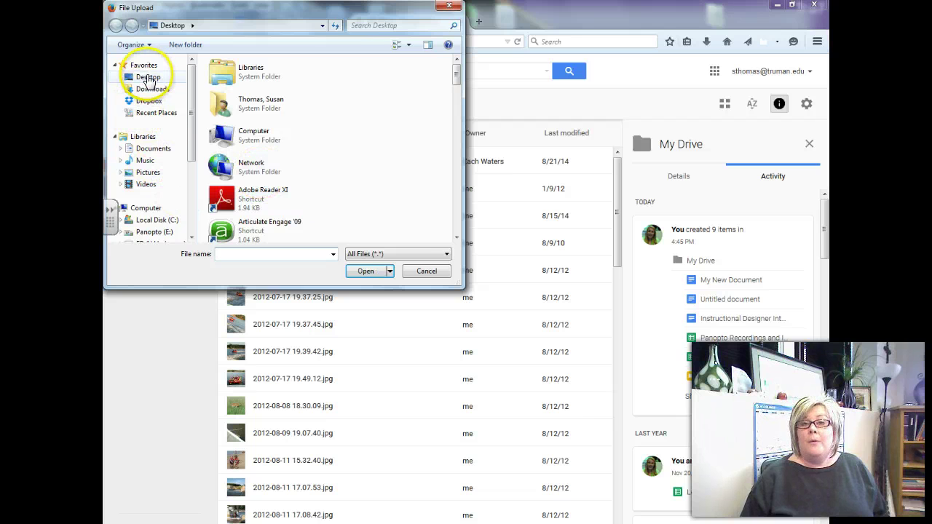
pyautogui.click(148, 79)
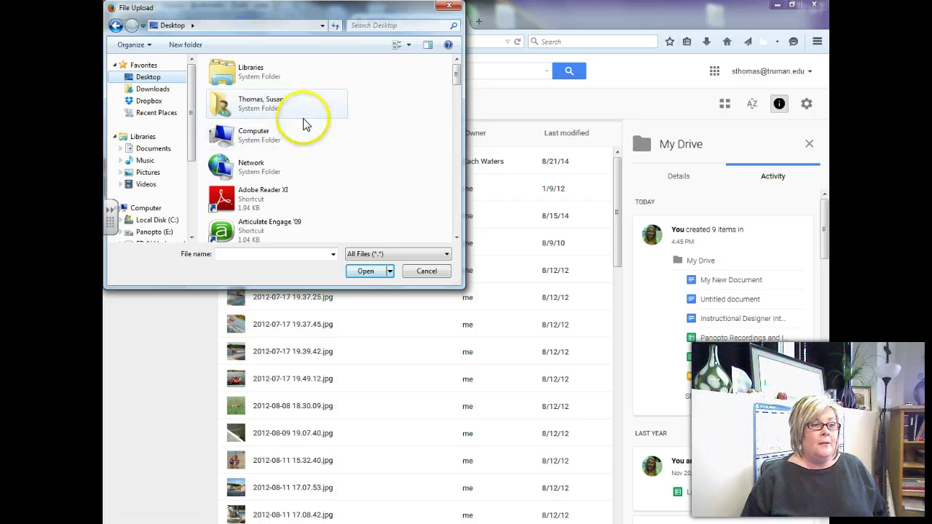
pyautogui.moveTo(454, 76); pyautogui.dragTo(457, 160)
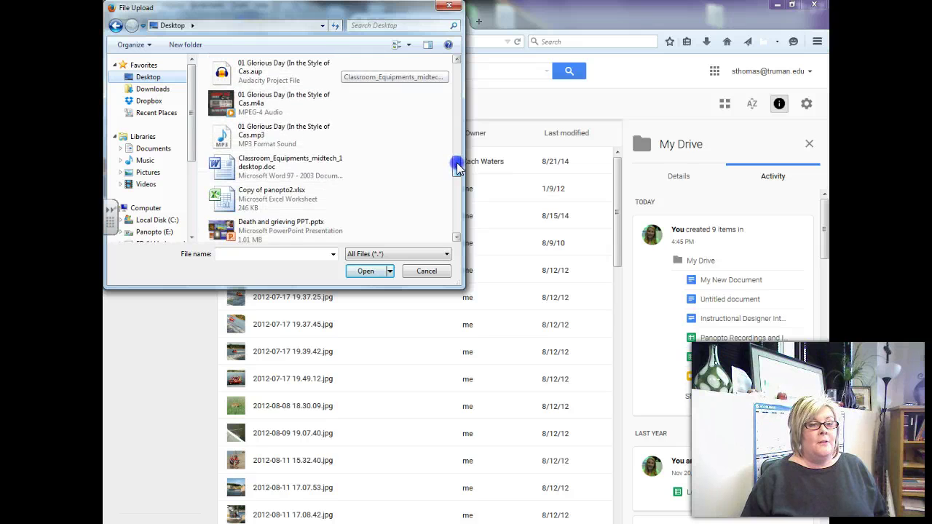
pyautogui.click(271, 168)
pyautogui.click(365, 271)
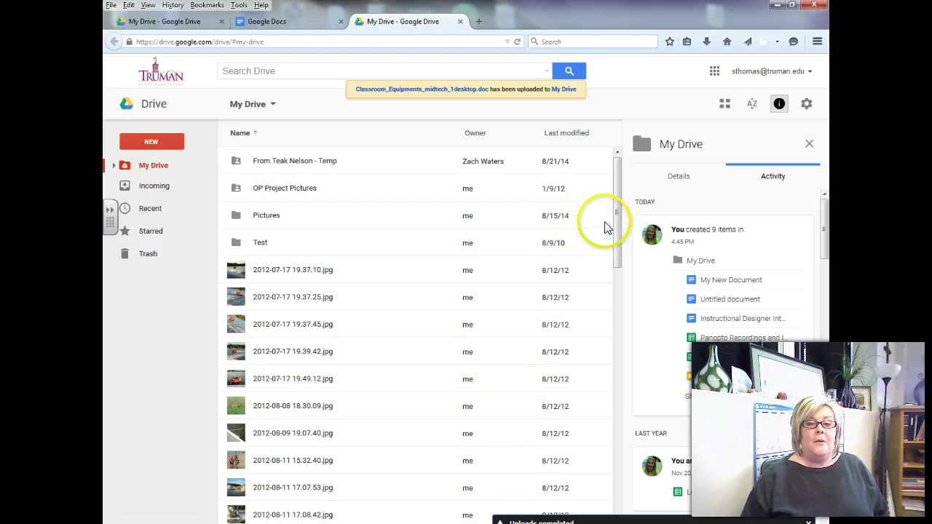
# Sort the My Drive contents by last modified date.
pyautogui.moveTo(615, 227); pyautogui.dragTo(607, 192)
pyautogui.click(145, 167)
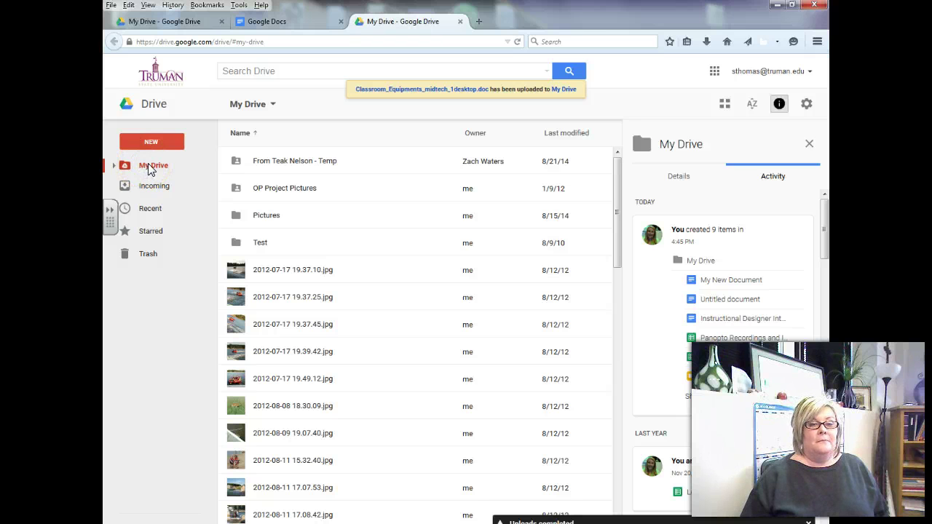
pyautogui.click(575, 138)
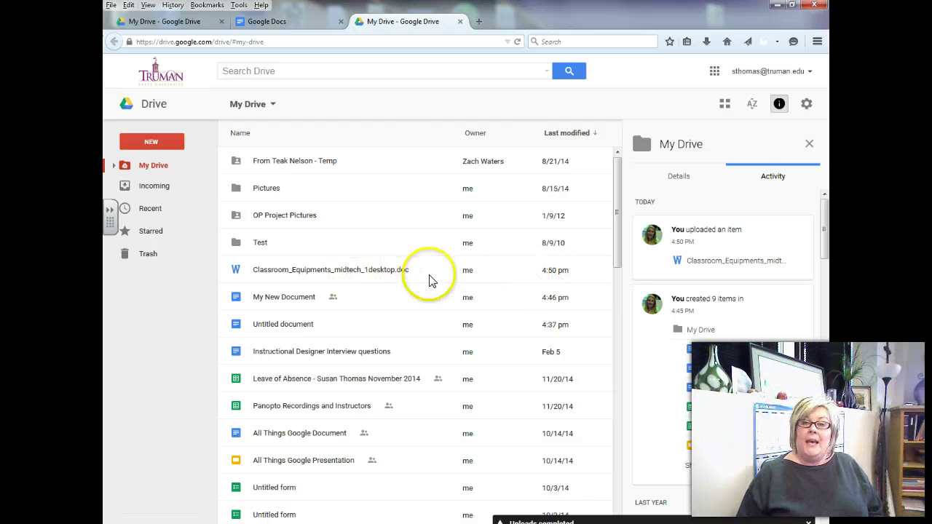
# Preview the uploaded Classroom_Equipments_midtech_1desktop.doc and pop the preview out into its own browser tab.
pyautogui.click(260, 270)
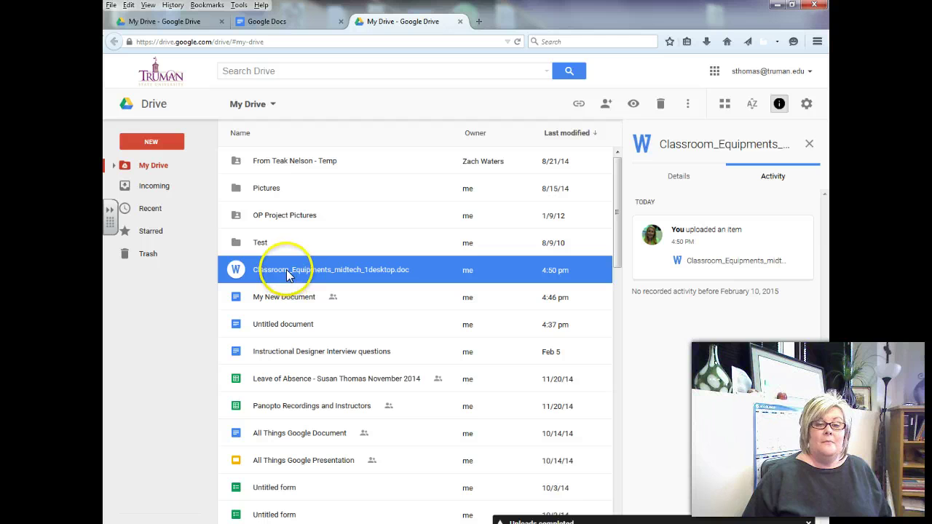
pyautogui.click(287, 273)
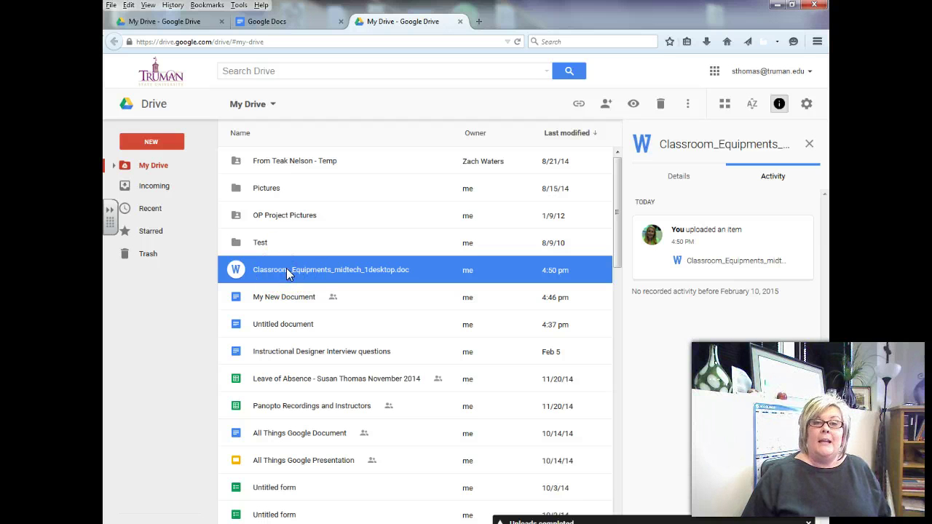
pyautogui.click(239, 270)
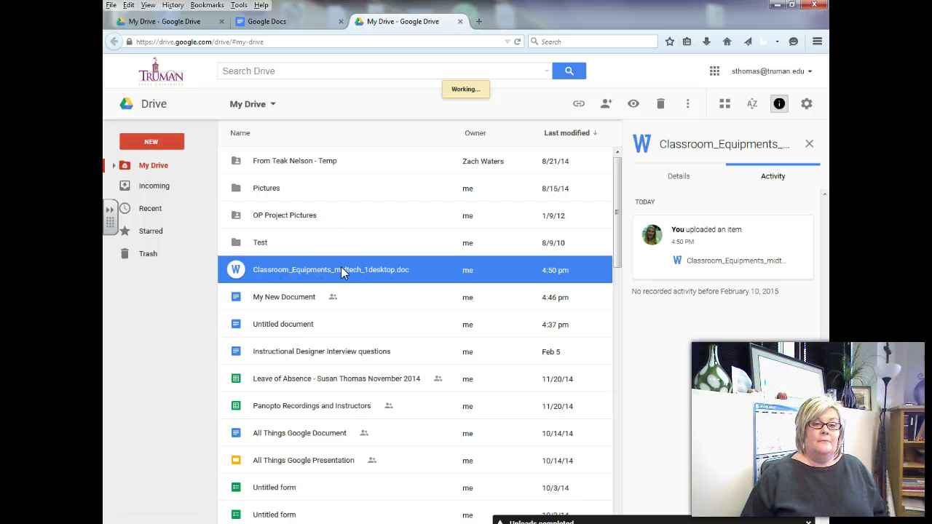
pyautogui.doubleClick(391, 268)
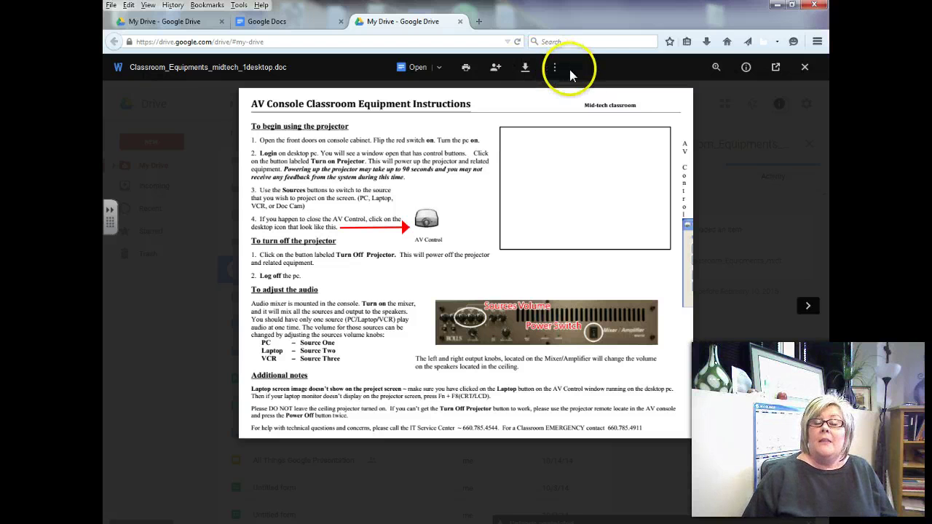
pyautogui.click(776, 69)
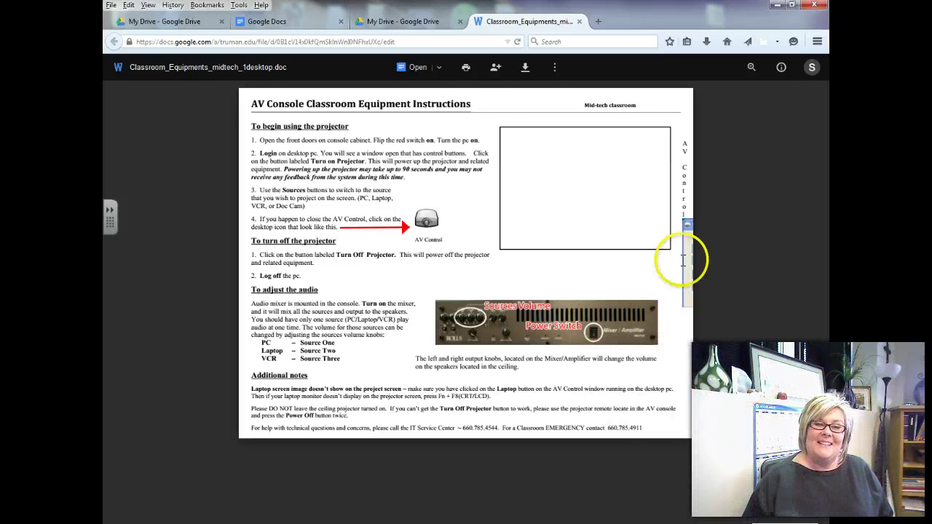
# Open the previewed Word file in Google Docs for editing, view its sharing options, and close them without adding anyone.
pyautogui.click(417, 70)
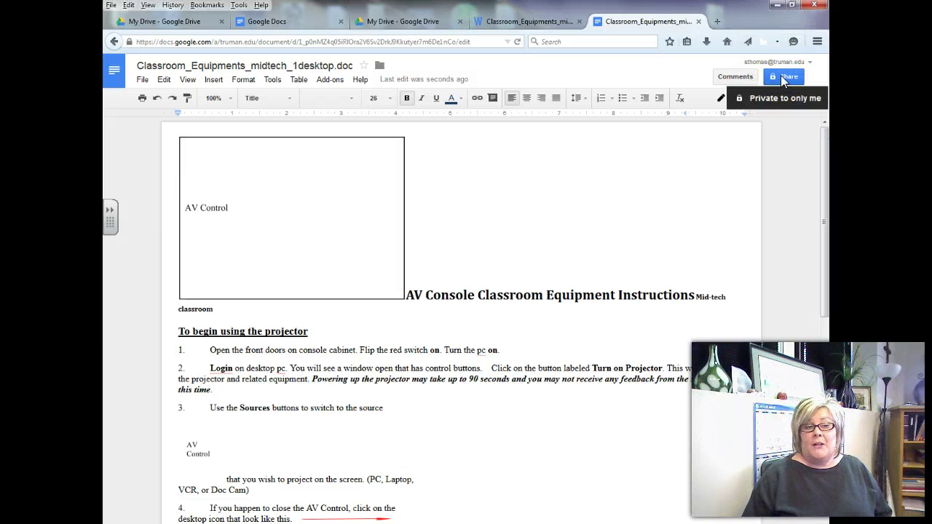
pyautogui.click(784, 77)
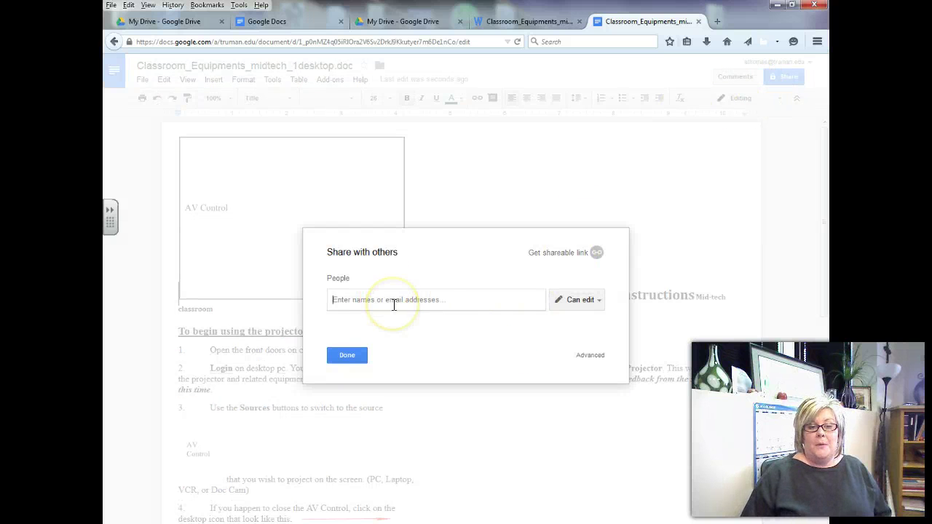
pyautogui.click(342, 356)
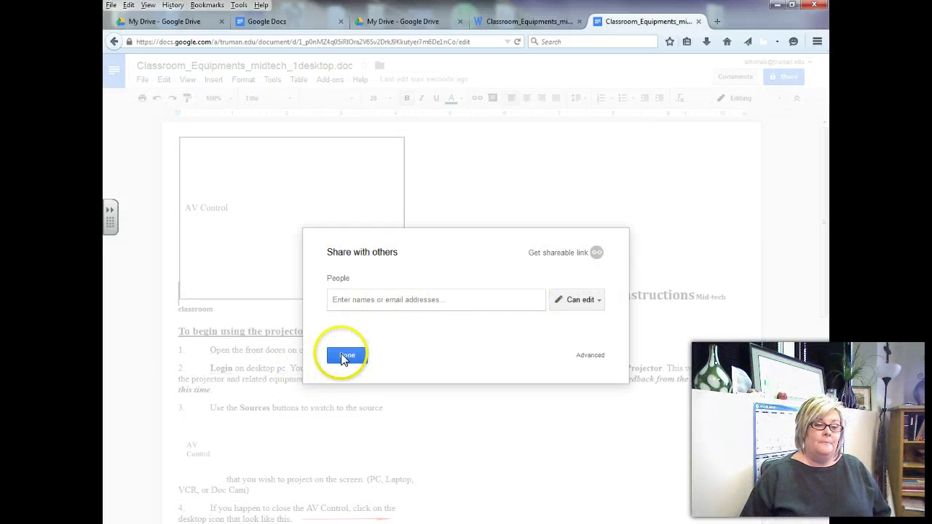
# Close the converted document, the file preview and the Drive tab in front, returning to the Docs home list.
pyautogui.click(699, 22)
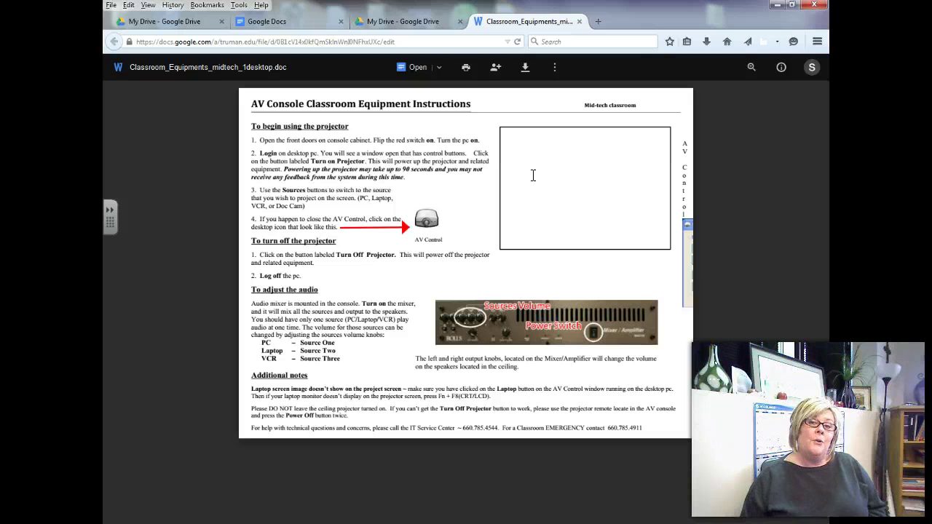
pyautogui.click(579, 20)
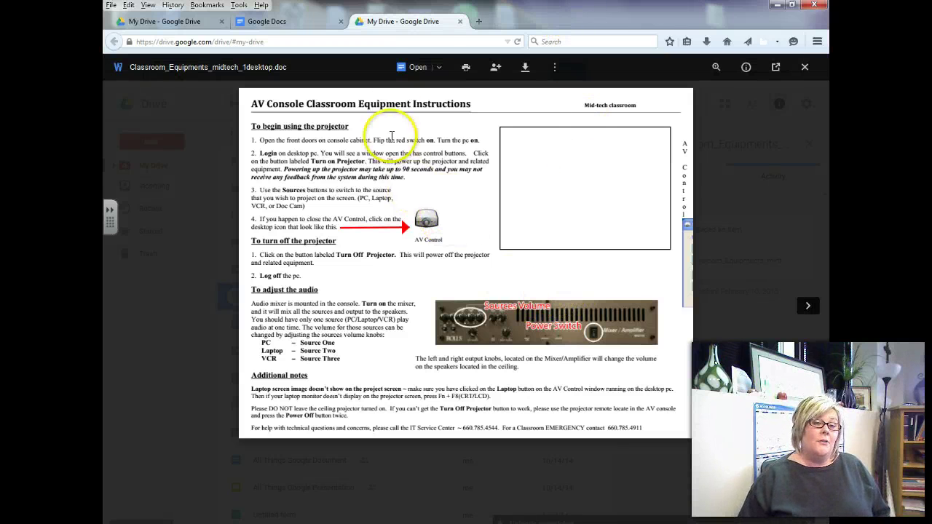
pyautogui.click(460, 21)
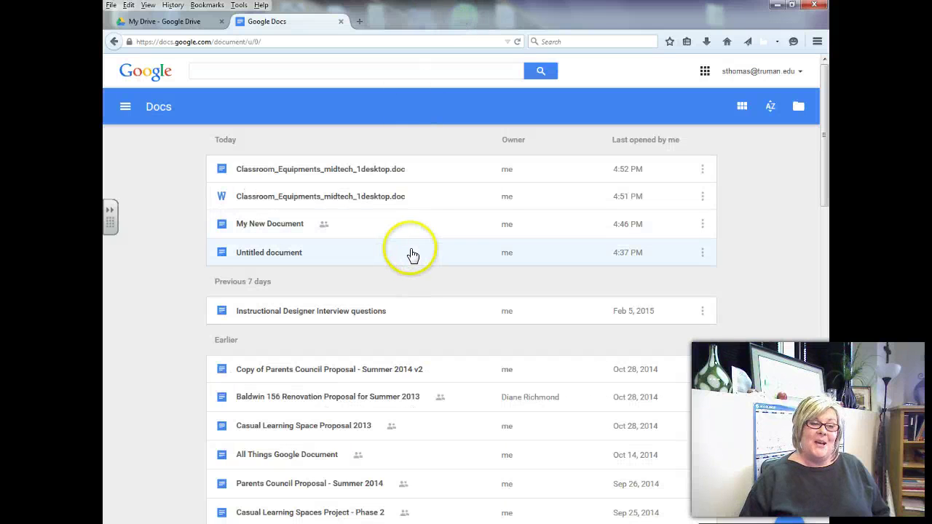